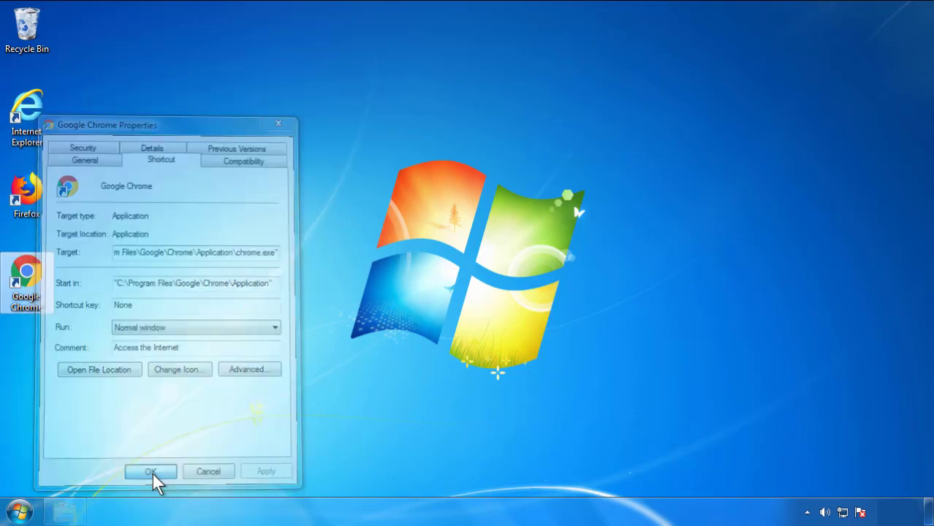
Step: Close the Google Chrome shortcut properties and bring up the Start menu
left_click(20, 512)
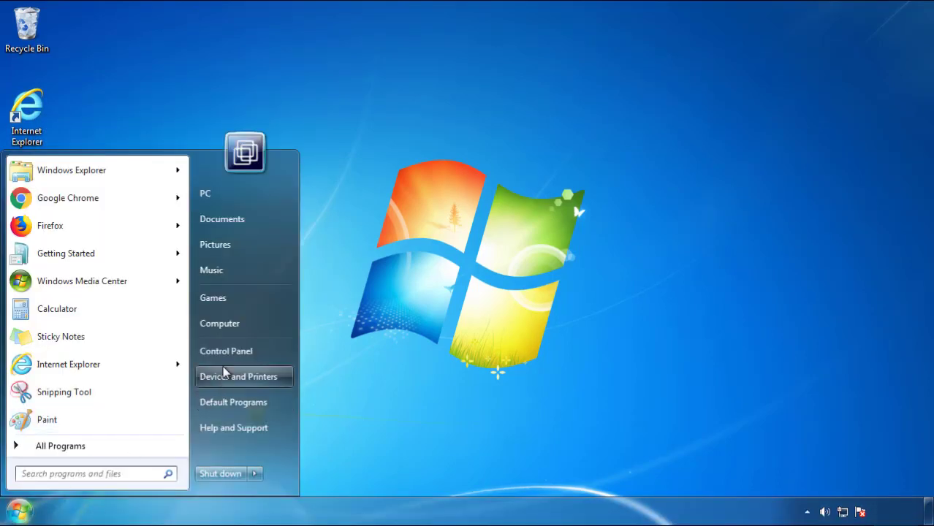
Step: Open Control Panel's installed programs list, sorted by install date with newest first
left_click(234, 344)
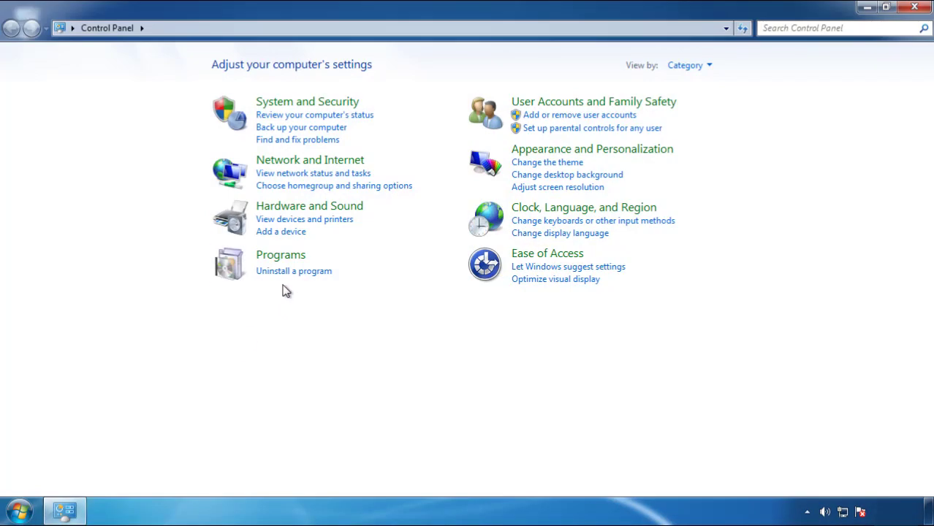
left_click(291, 271)
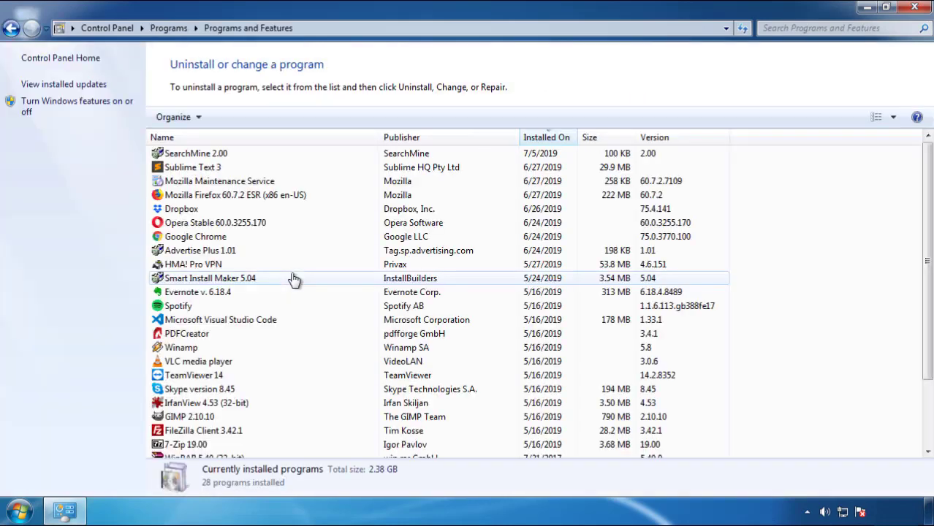
left_click(547, 139)
left_click(544, 138)
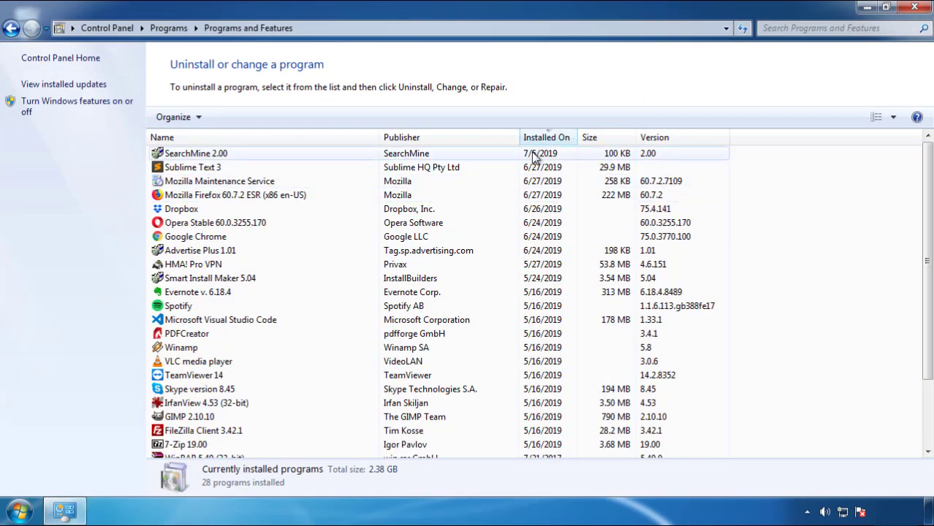
Step: Uninstall SearchMine 2.00, finish the wizard and close Programs and Features
left_click(198, 155)
left_click(234, 118)
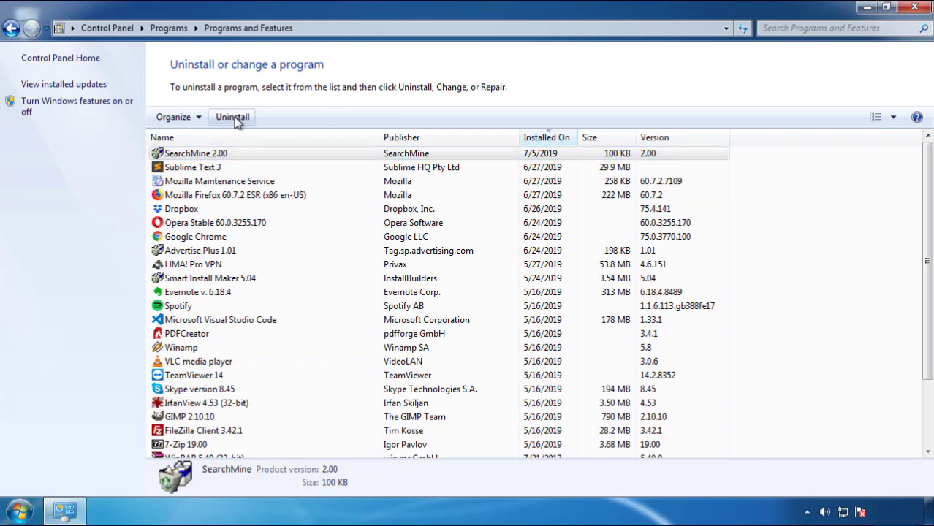
left_click(546, 389)
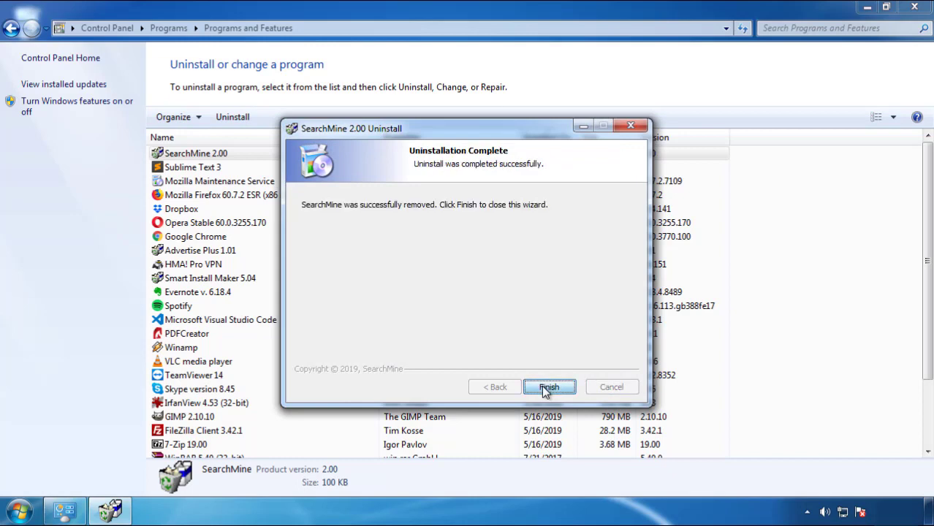
left_click(542, 386)
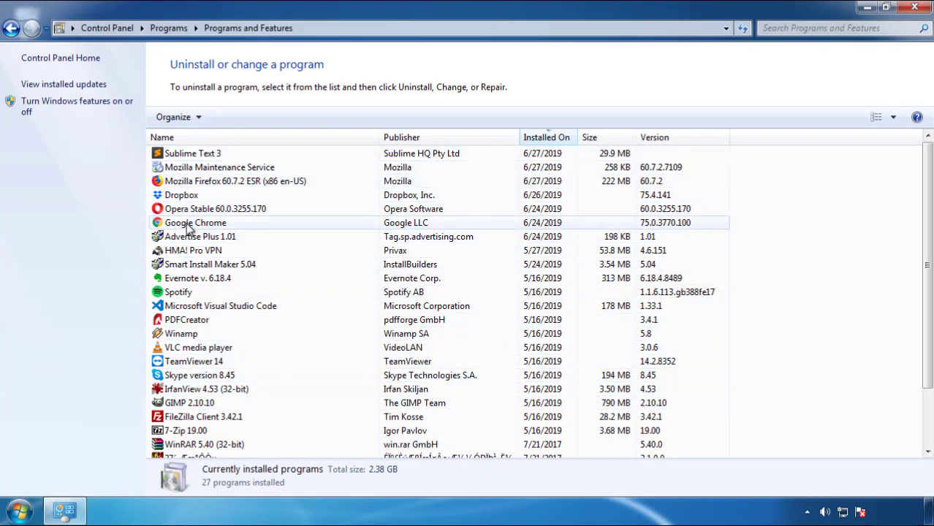
left_click(914, 9)
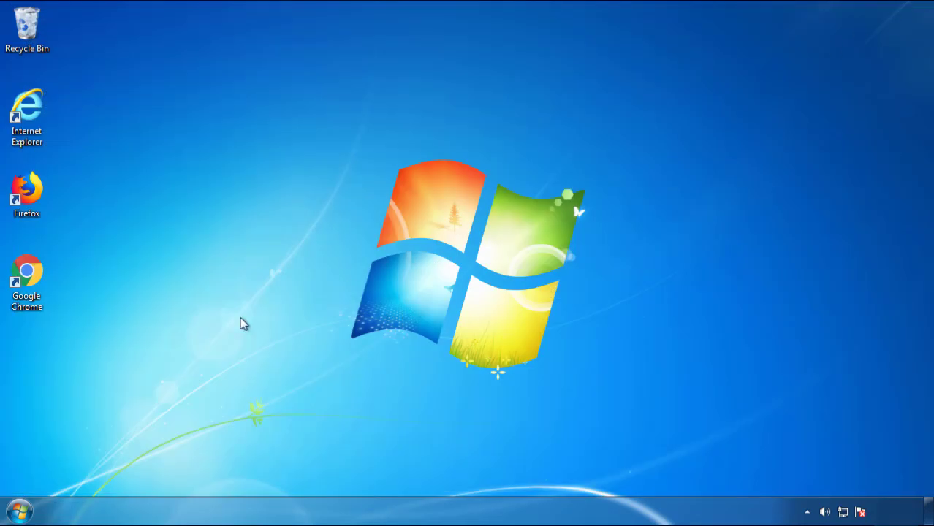
Step: Restart the PC and boot Windows into Safe Mode from Advanced Boot Options
left_click(17, 512)
left_click(253, 474)
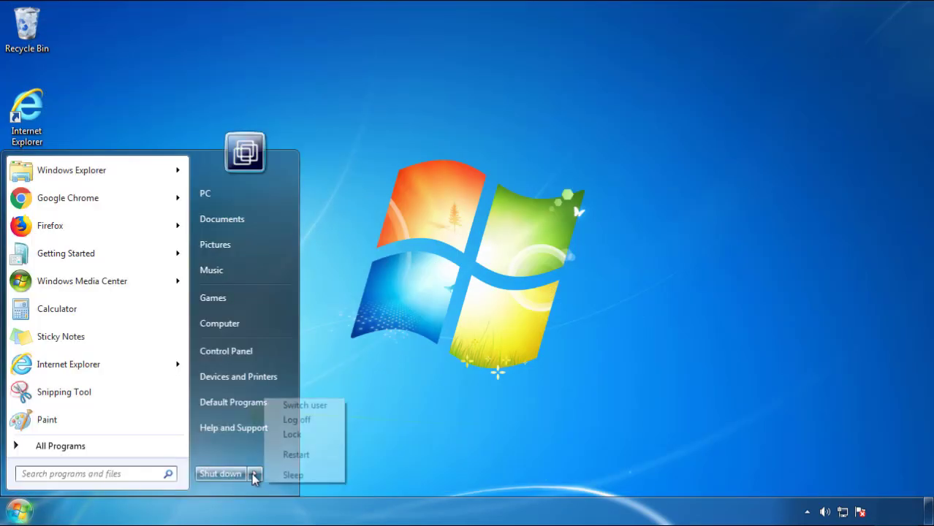
left_click(296, 455)
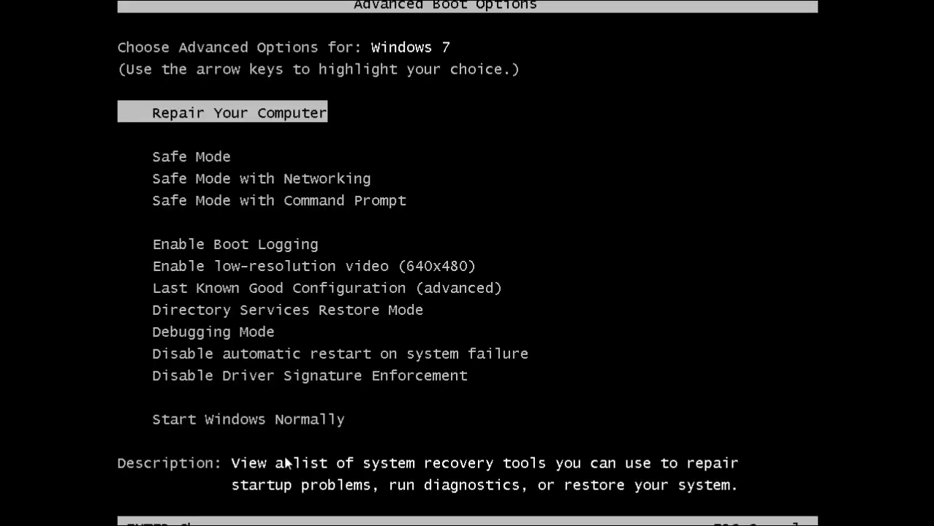
key("Down")
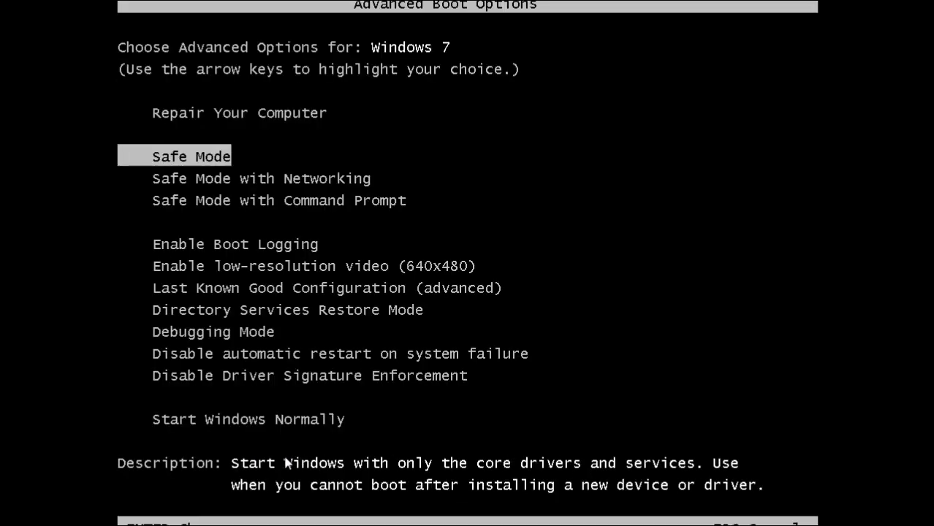
key("Return")
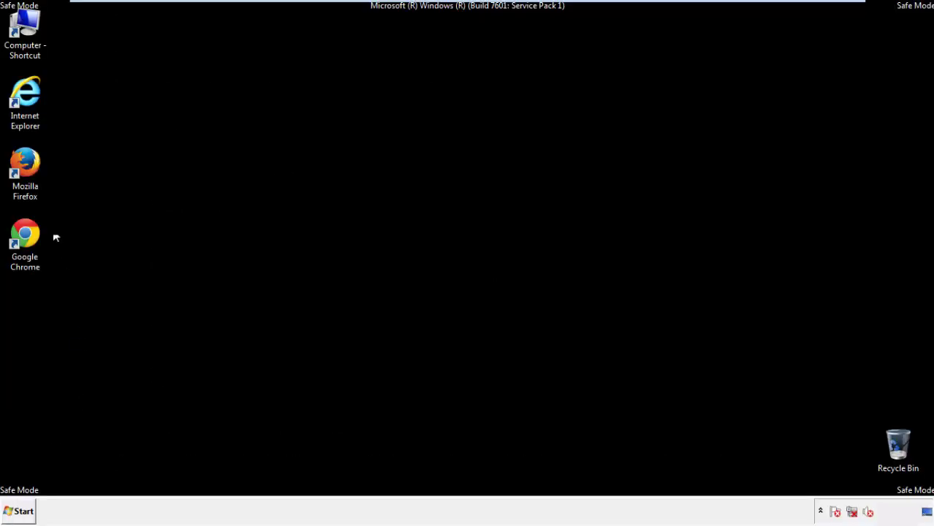
Step: Launch Firefox, decline the default-browser prompt and make sure the menu bar is shown
double_click(34, 170)
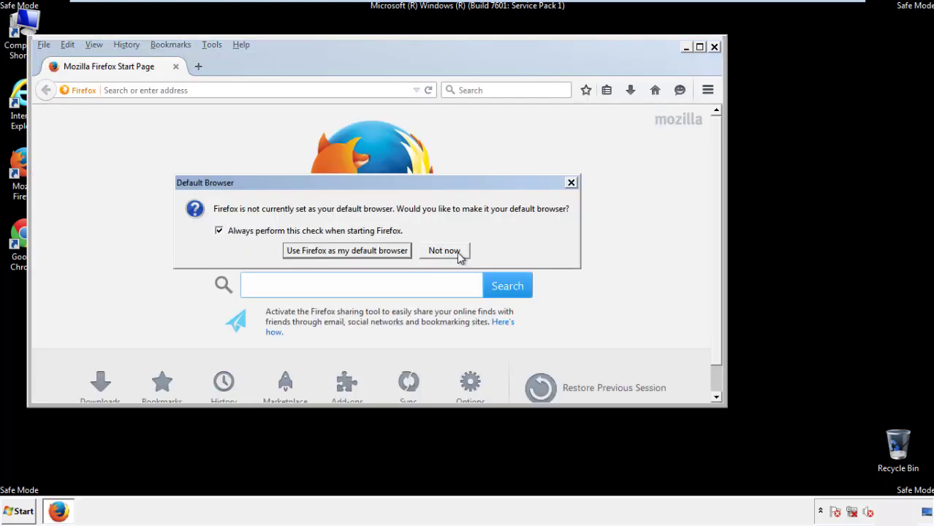
left_click(446, 251)
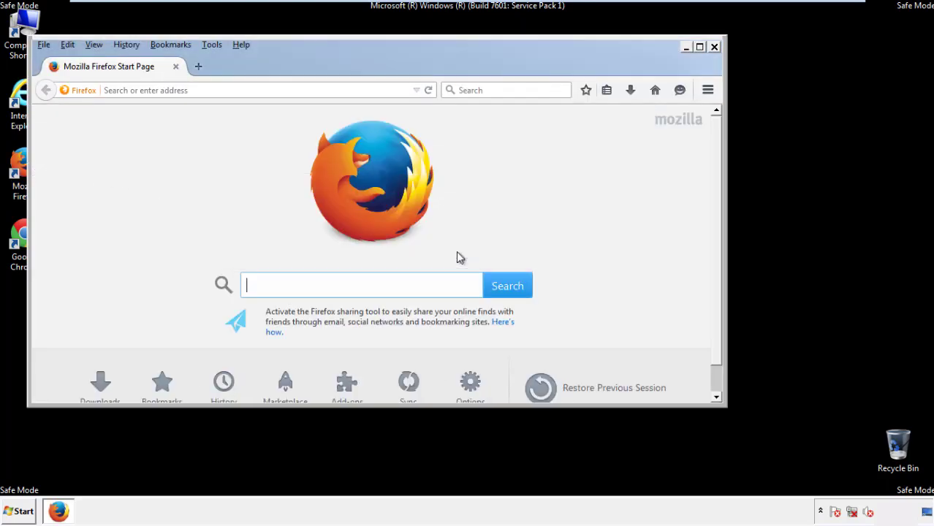
right_click(287, 65)
left_click(314, 109)
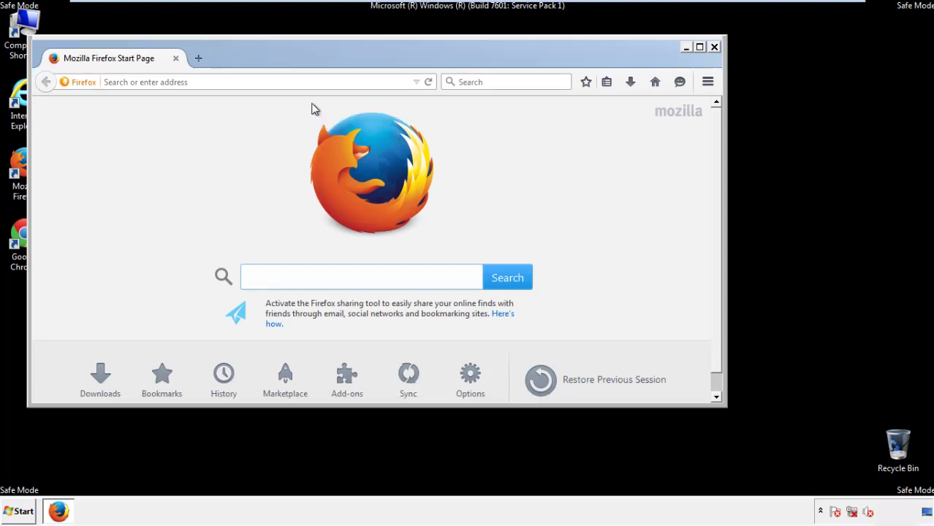
right_click(293, 58)
left_click(305, 112)
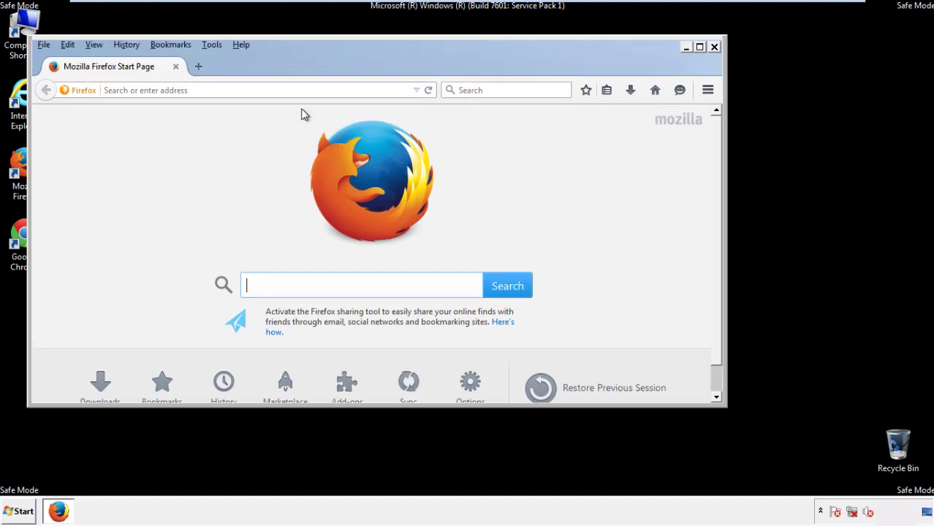
Step: Clear Firefox's recent history for Everything with all detail items included
left_click(132, 46)
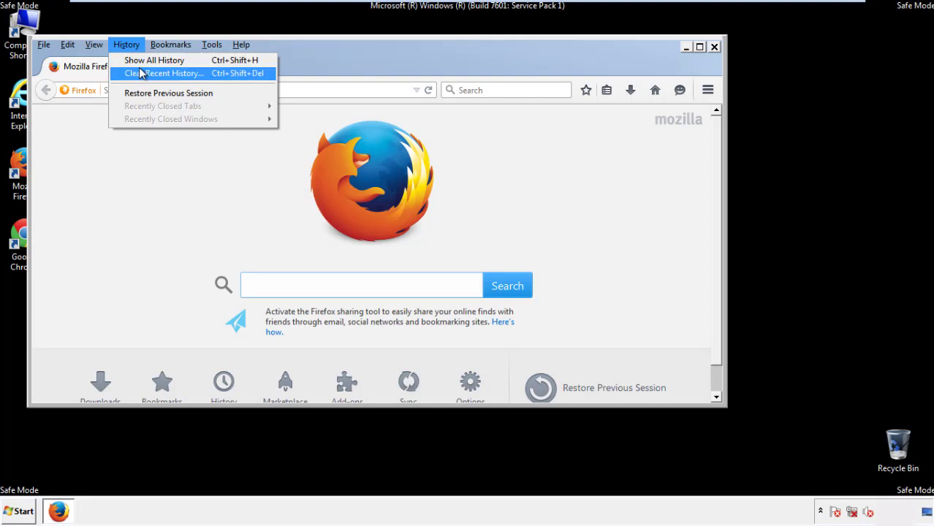
left_click(139, 73)
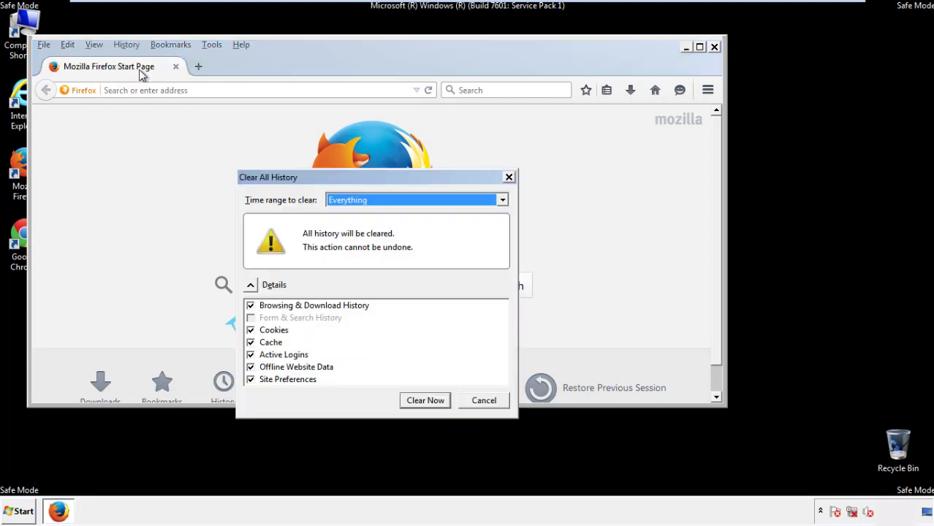
left_click(344, 201)
left_click(350, 274)
left_click(250, 367)
left_click(250, 367)
left_click(251, 381)
left_click(251, 381)
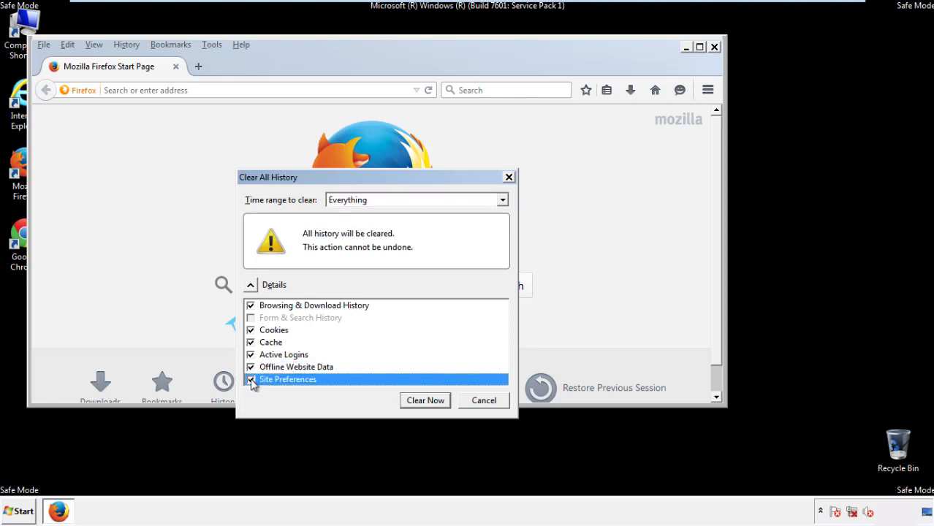
left_click(425, 402)
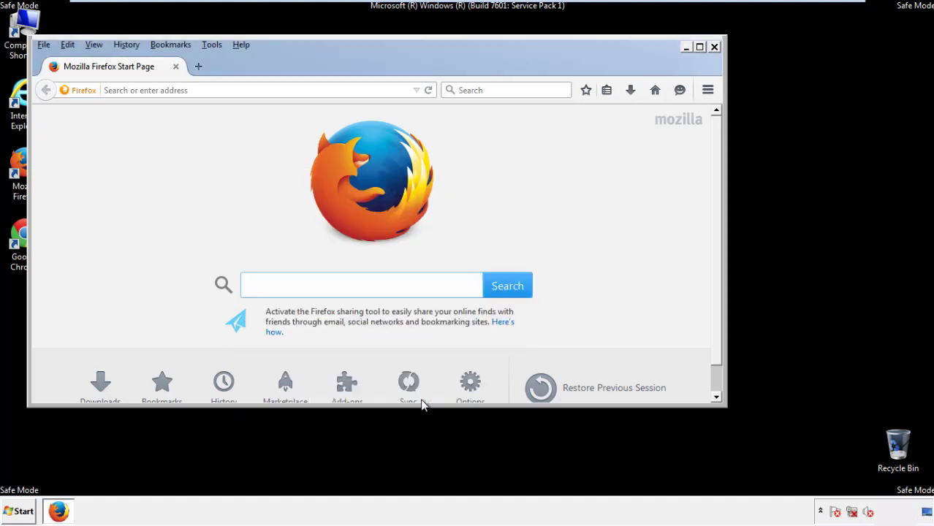
Step: Refresh Firefox to its defaults from the Troubleshooting Information page
left_click(240, 44)
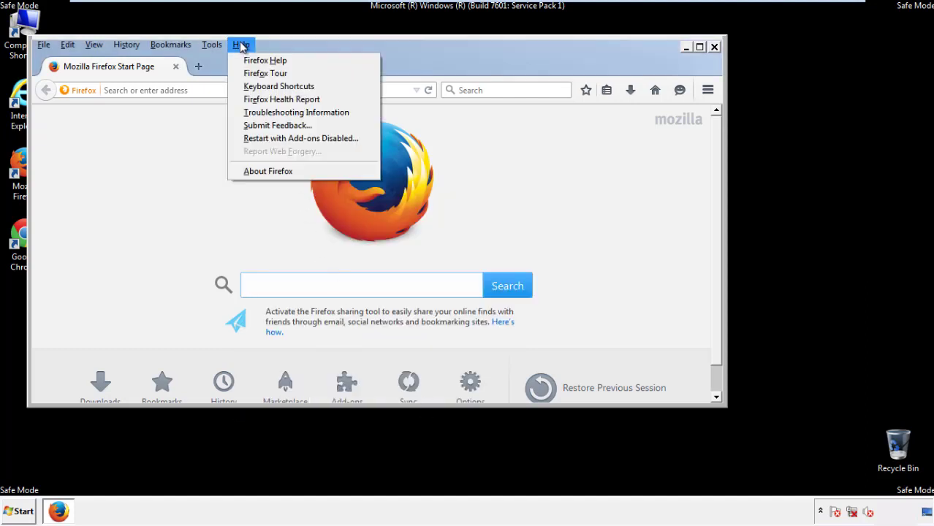
left_click(270, 112)
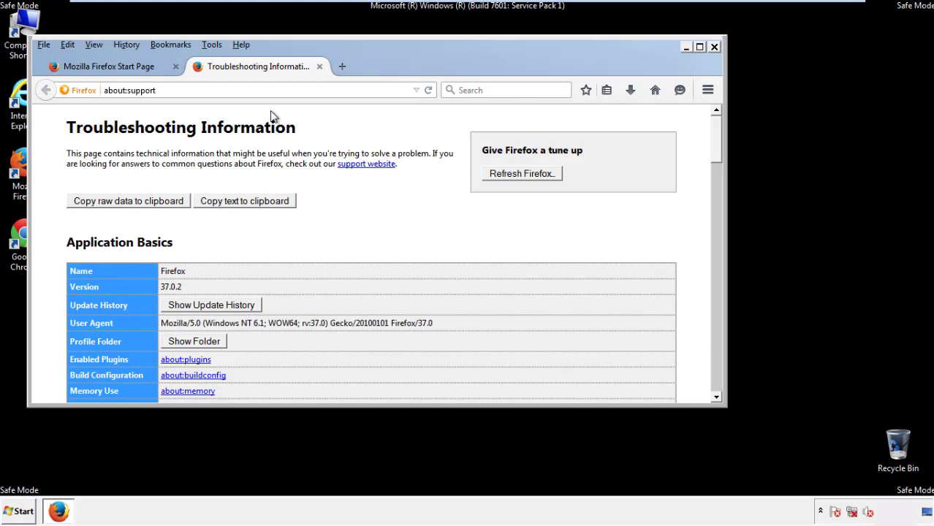
left_click(541, 177)
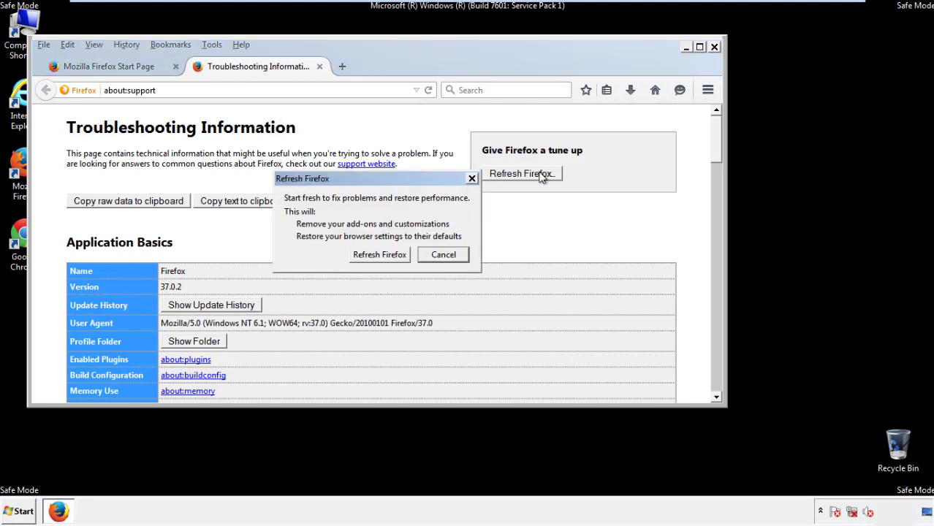
left_click(379, 254)
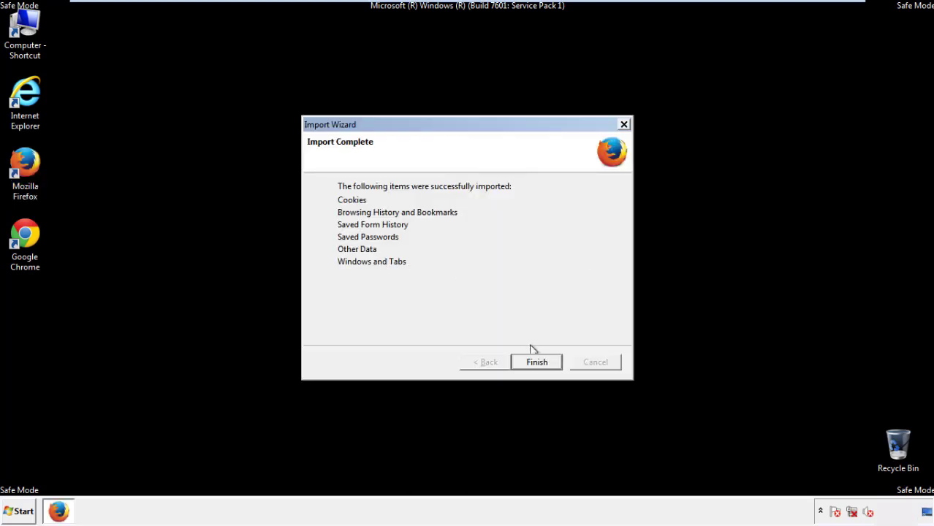
Step: Finish the Import Wizard, decline the default-browser prompt, close Firefox and select the Chrome shortcut
left_click(537, 363)
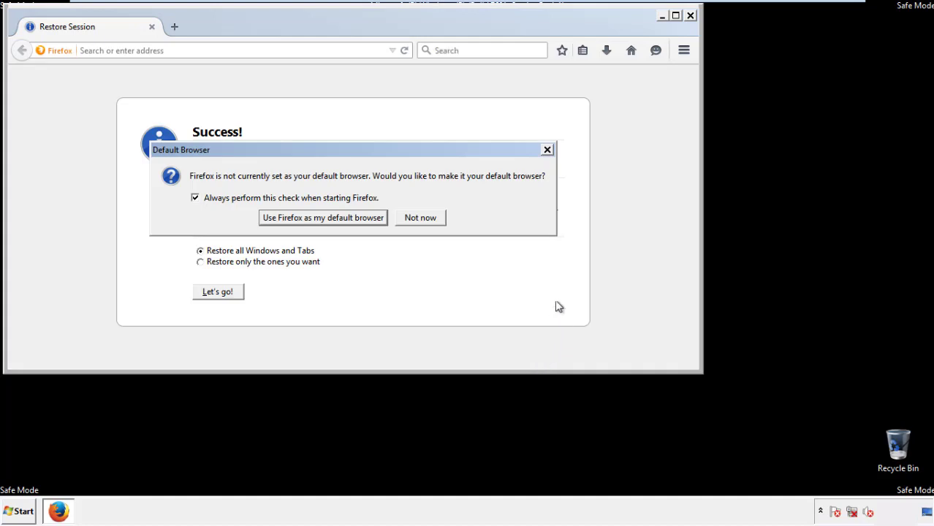
left_click(421, 219)
left_click(690, 16)
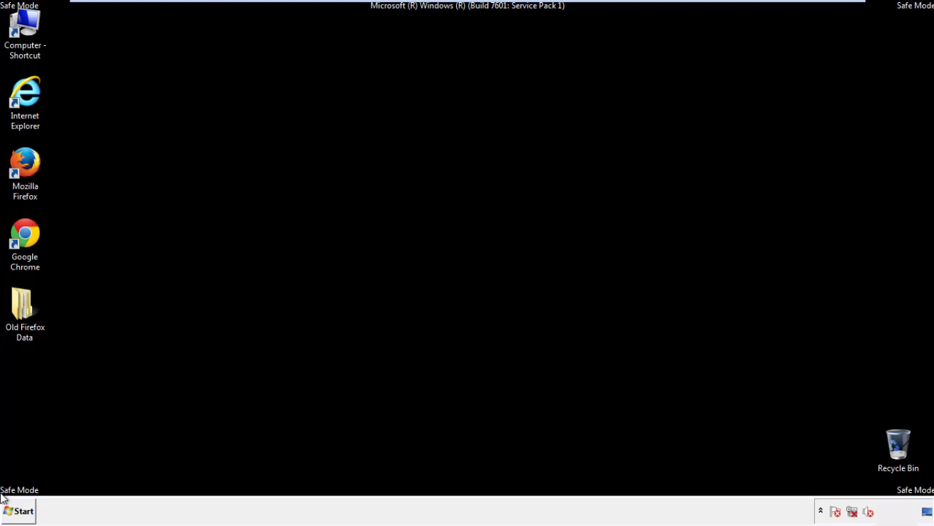
left_click(23, 233)
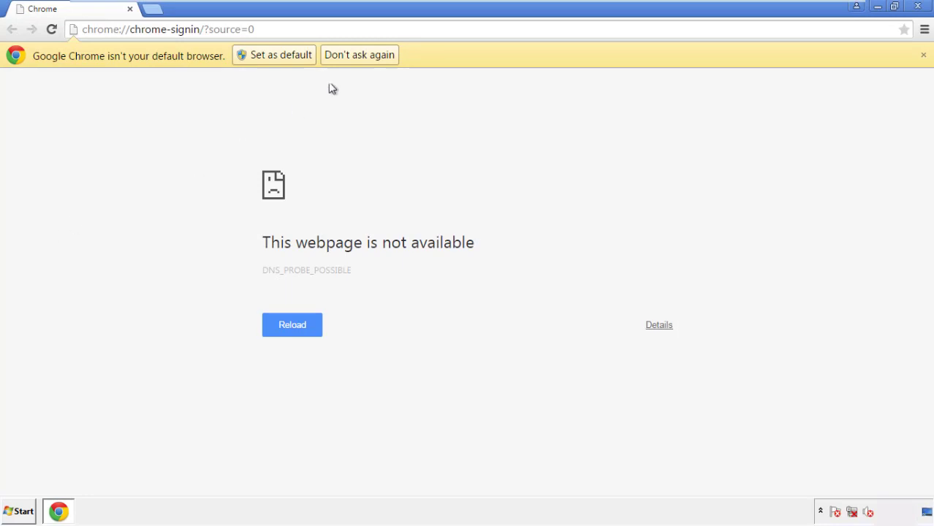
Step: Choose Don't ask again on Chrome's default-browser infobar and open the Chrome menu
left_click(359, 55)
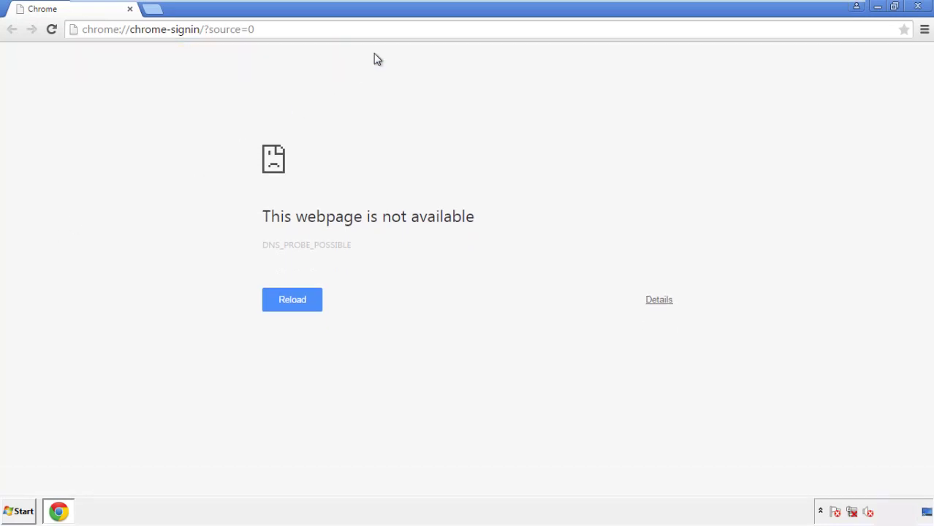
left_click(924, 32)
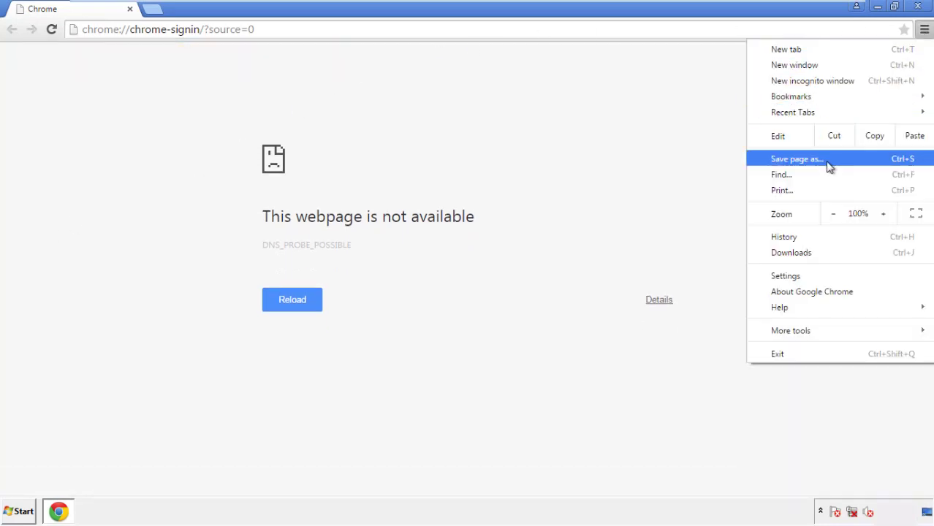
Step: Clear Chrome's browsing data from the beginning of time, including autofill form data
left_click(789, 276)
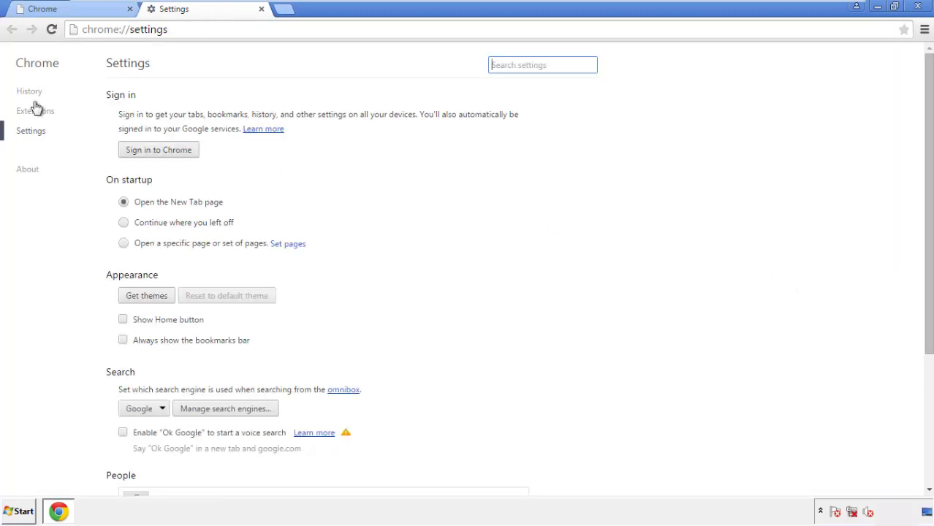
left_click(34, 94)
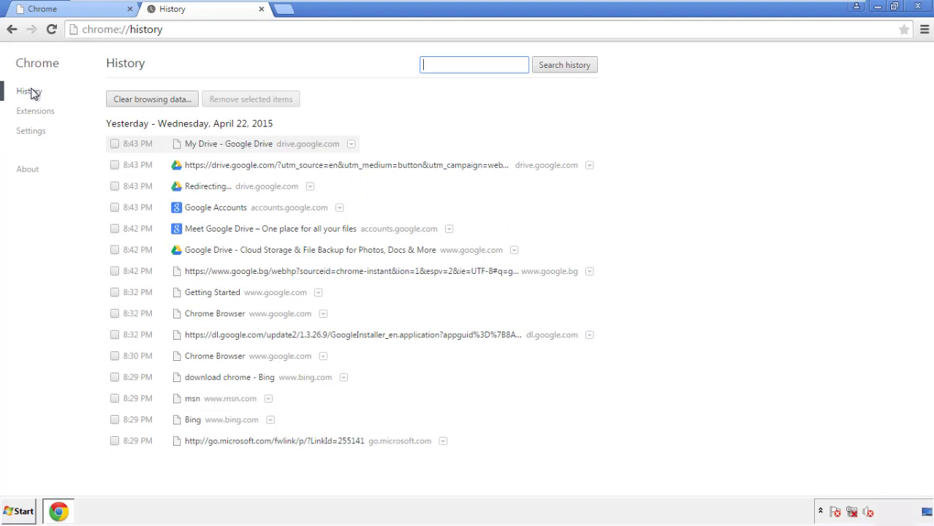
left_click(139, 102)
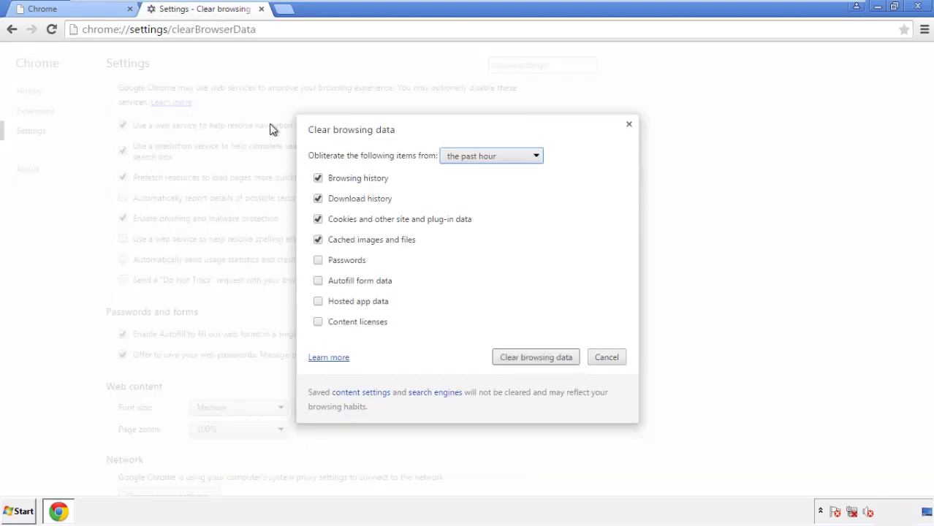
left_click(469, 157)
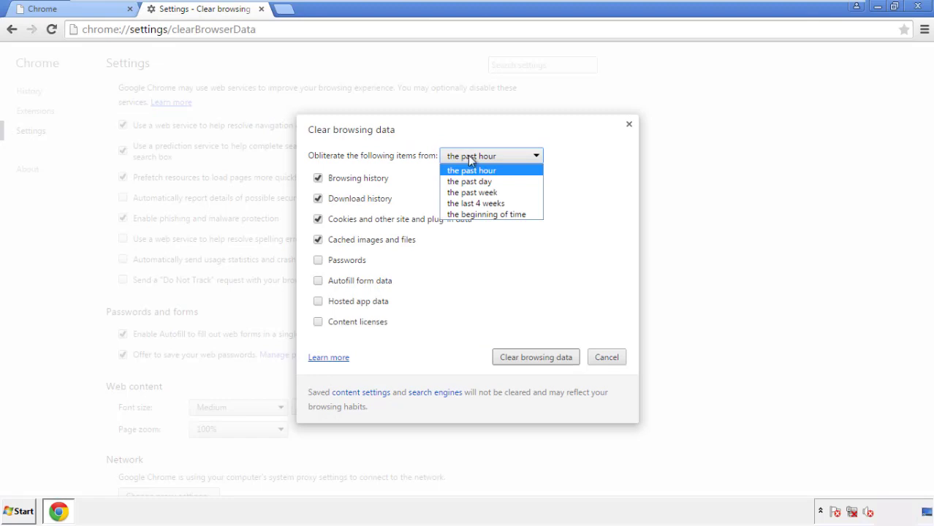
left_click(467, 215)
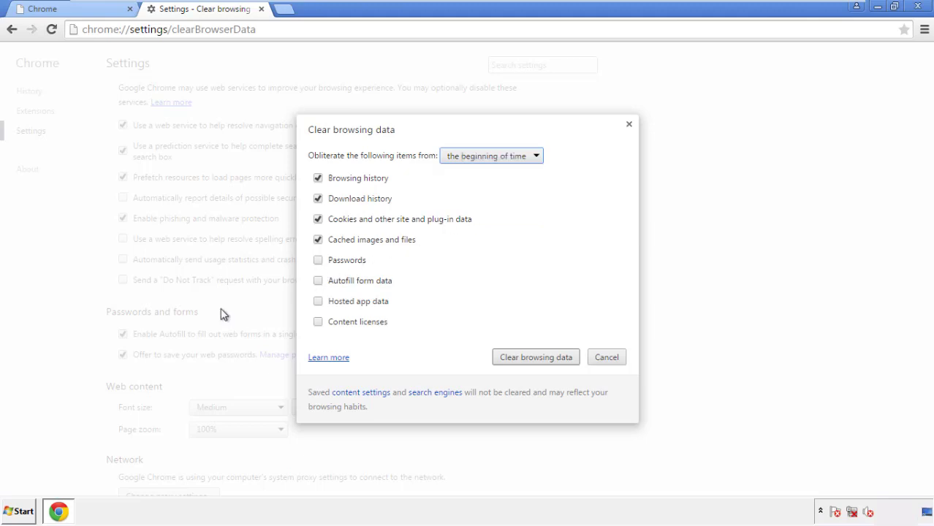
left_click(324, 285)
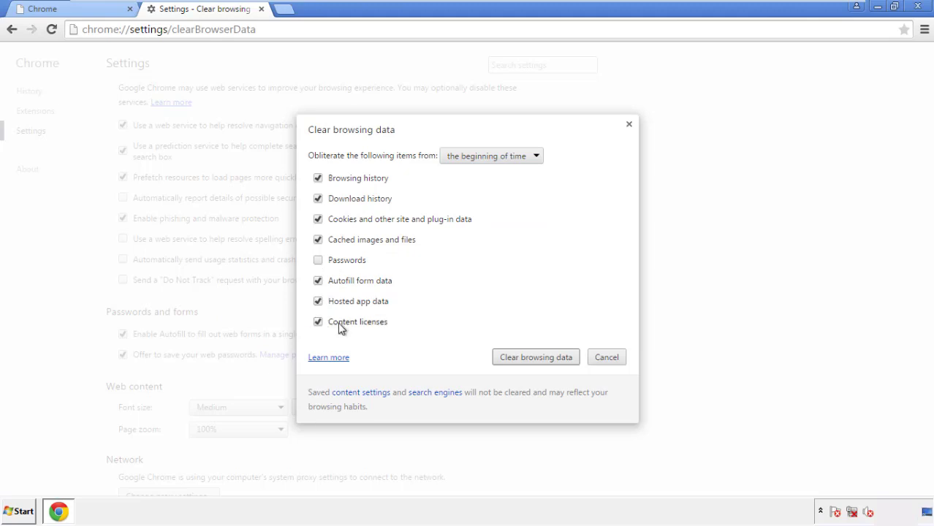
left_click(524, 359)
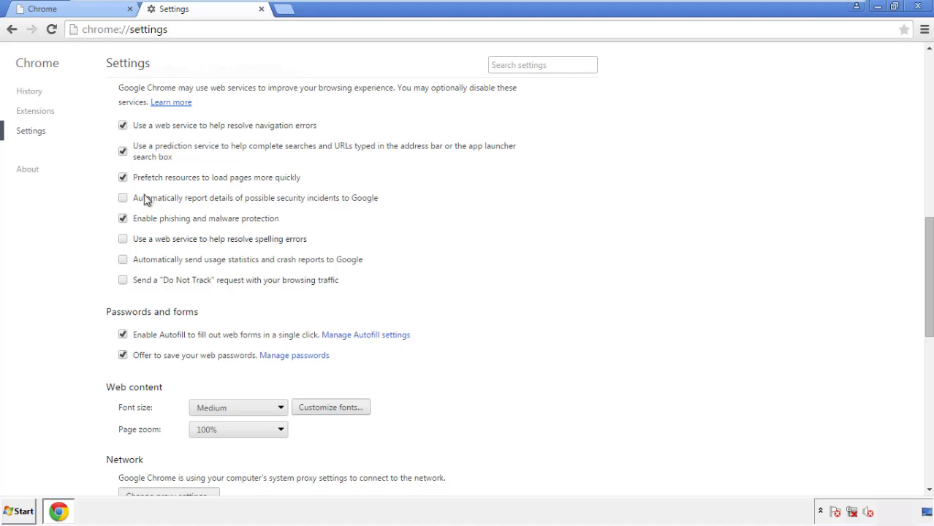
Step: Reset Chrome settings to their original defaults and close the browser
left_click_drag(928, 232, 925, 392)
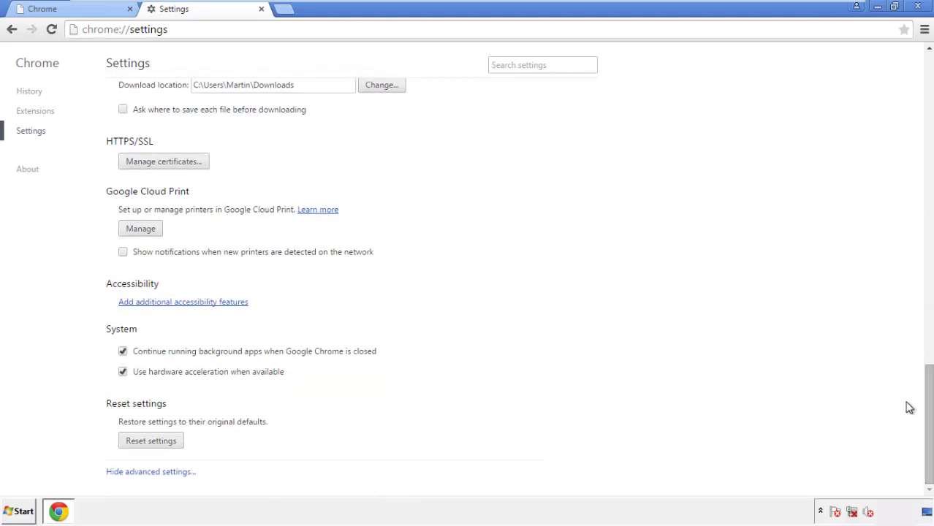
left_click(175, 444)
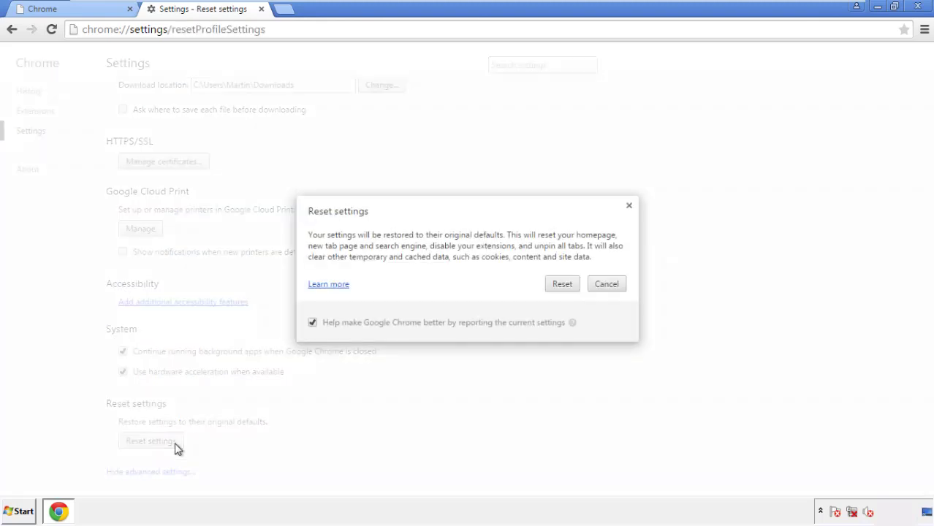
left_click(562, 284)
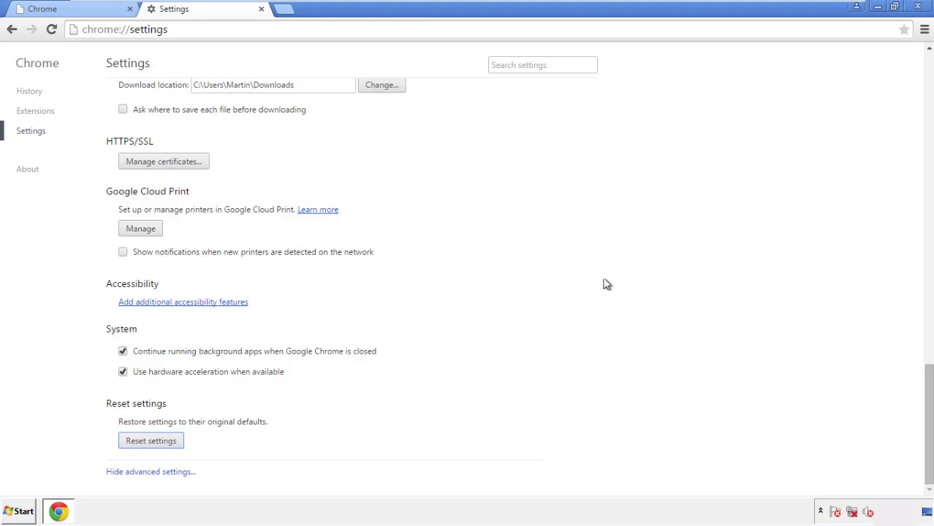
left_click(917, 5)
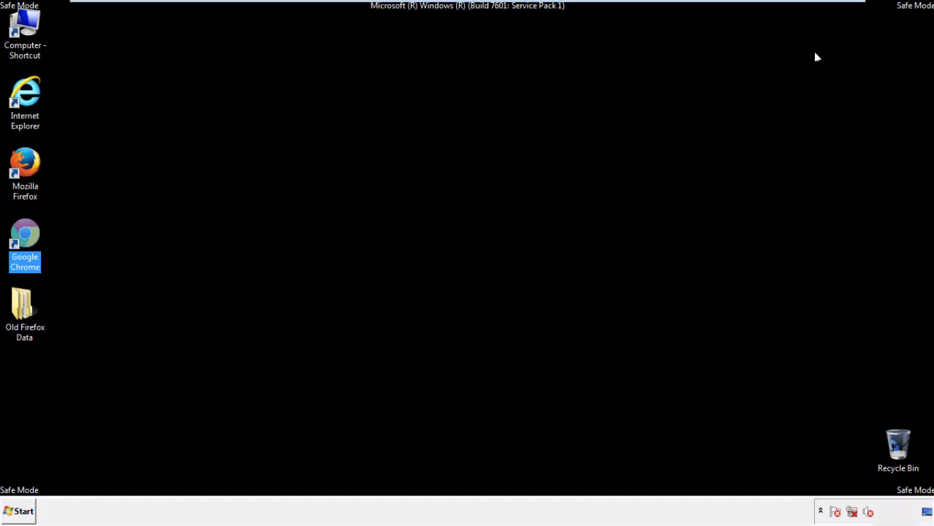
Step: Launch Mozilla Firefox from the desktop icon and open its main menu
left_click(503, 236)
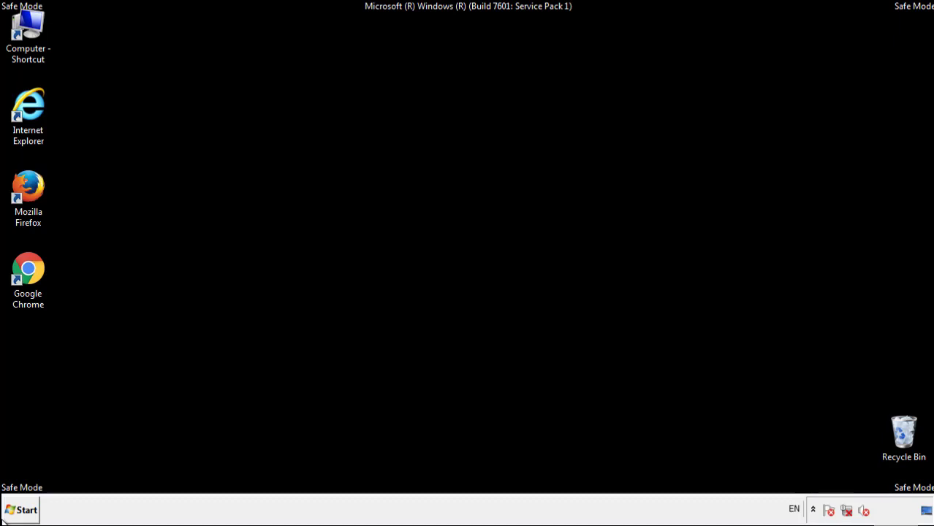
double_click(35, 181)
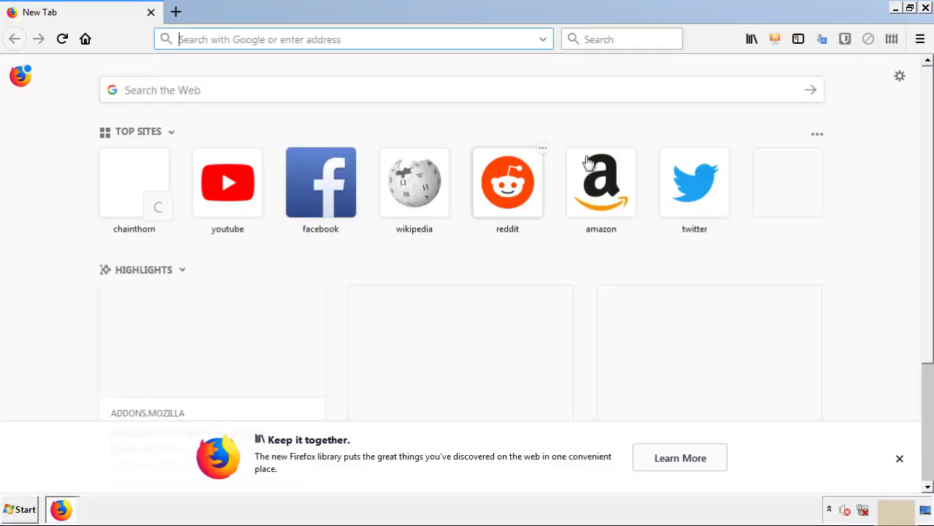
left_click(919, 39)
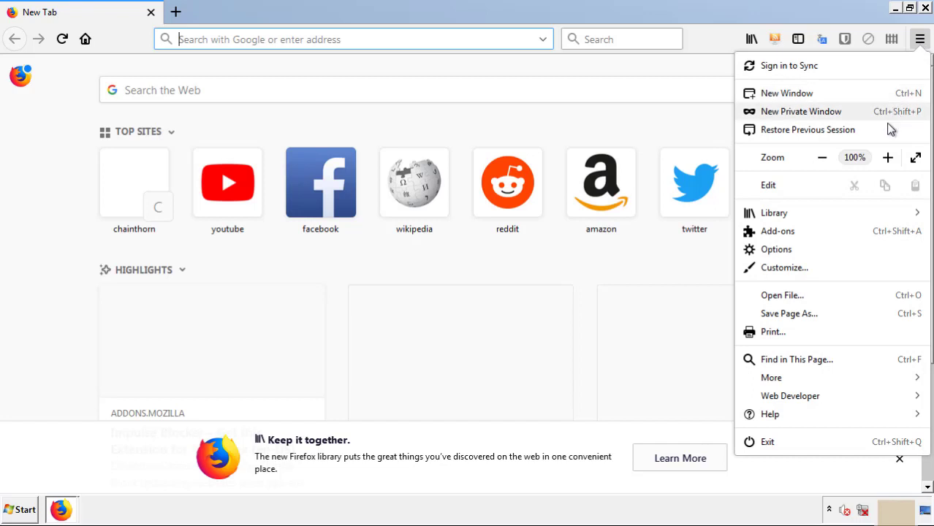
Step: Remove the Search Mine extension in the Add-ons Manager and close Firefox
left_click(862, 235)
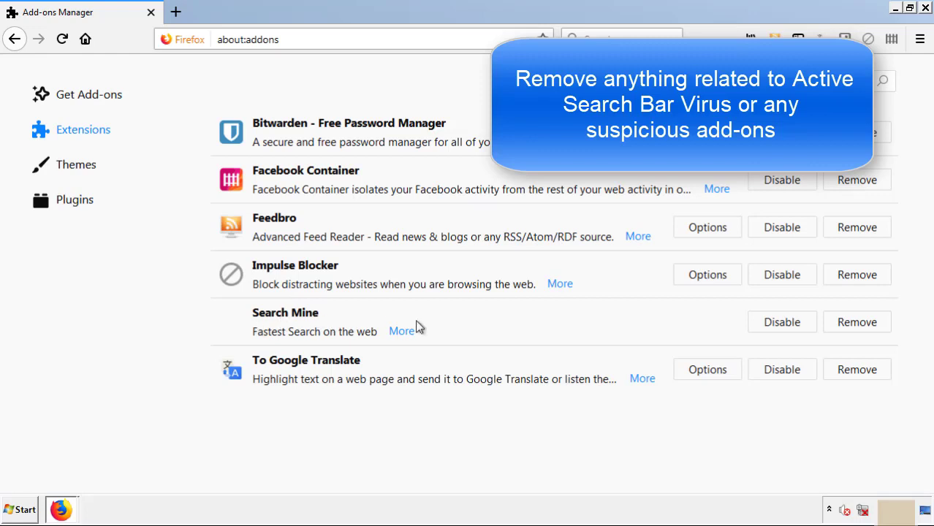
left_click(854, 327)
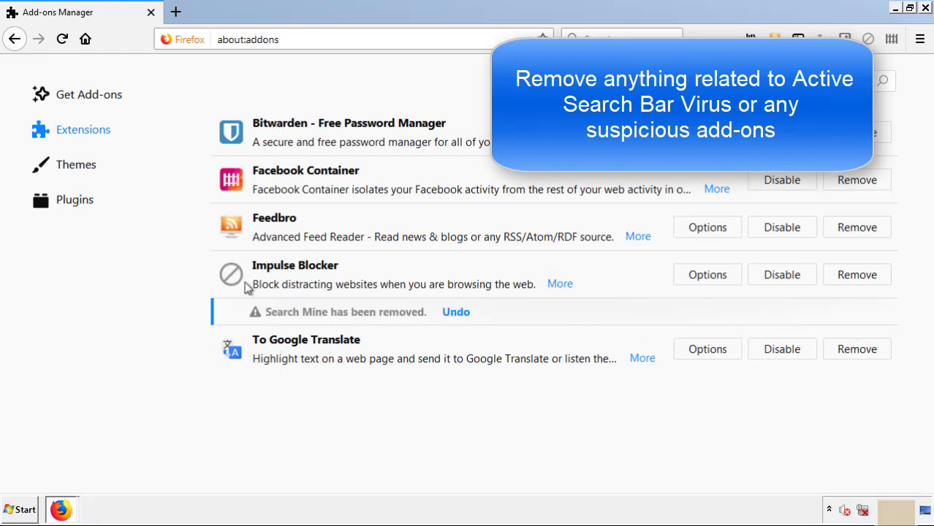
left_click(926, 8)
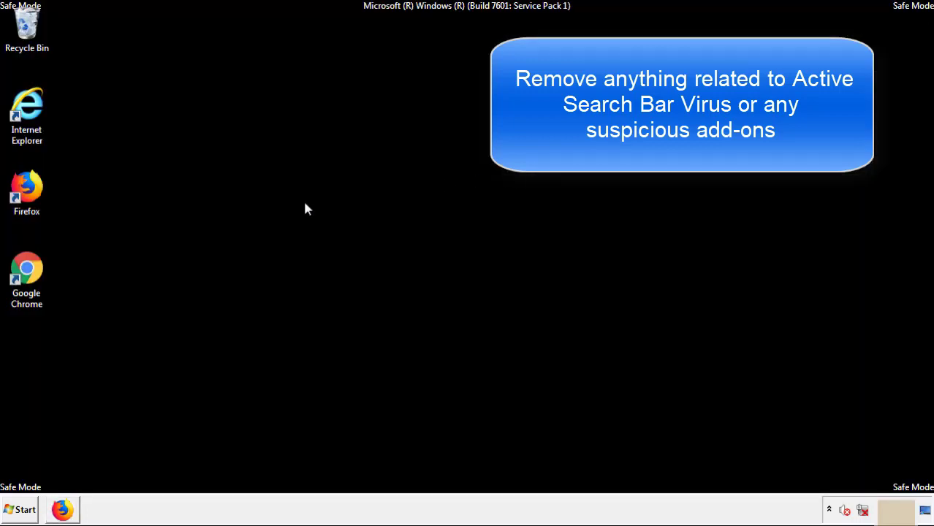
Step: Launch Google Chrome and remove the Search Mine extension from its Extensions page
double_click(26, 283)
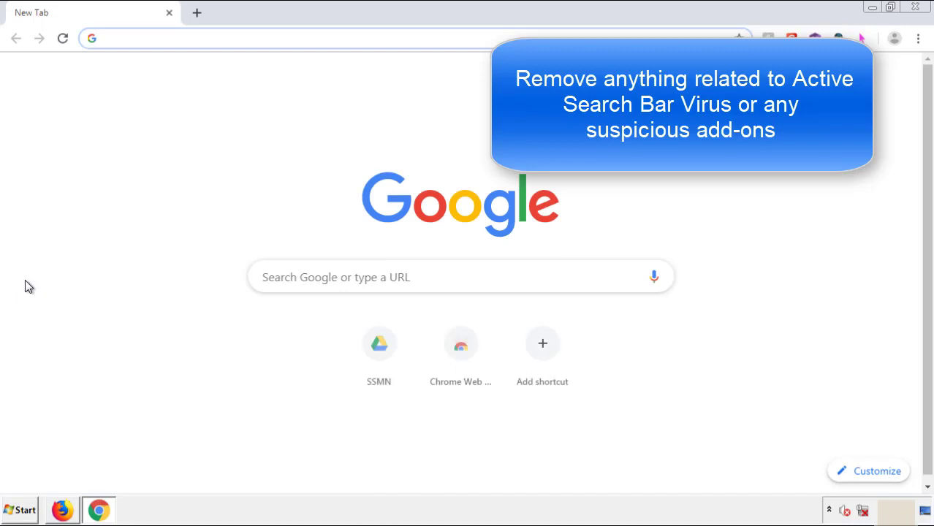
left_click(918, 38)
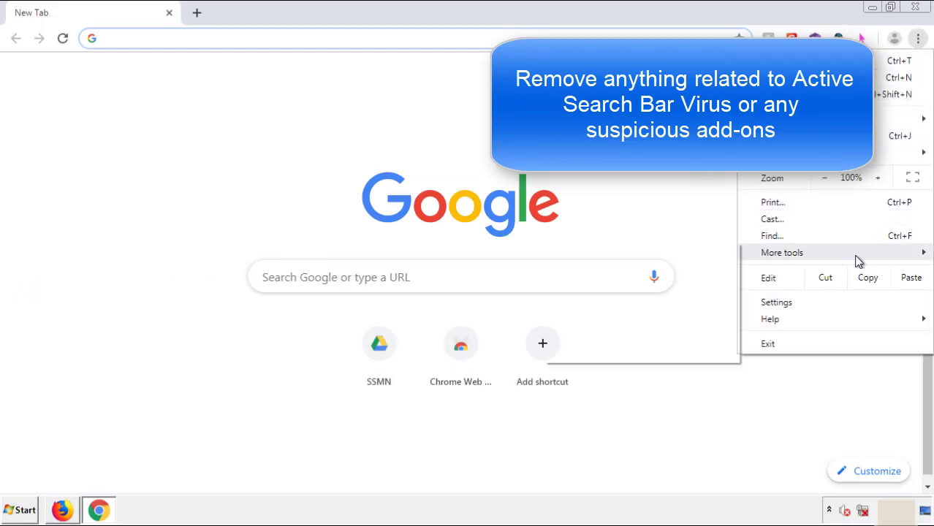
mouse_move(834, 256)
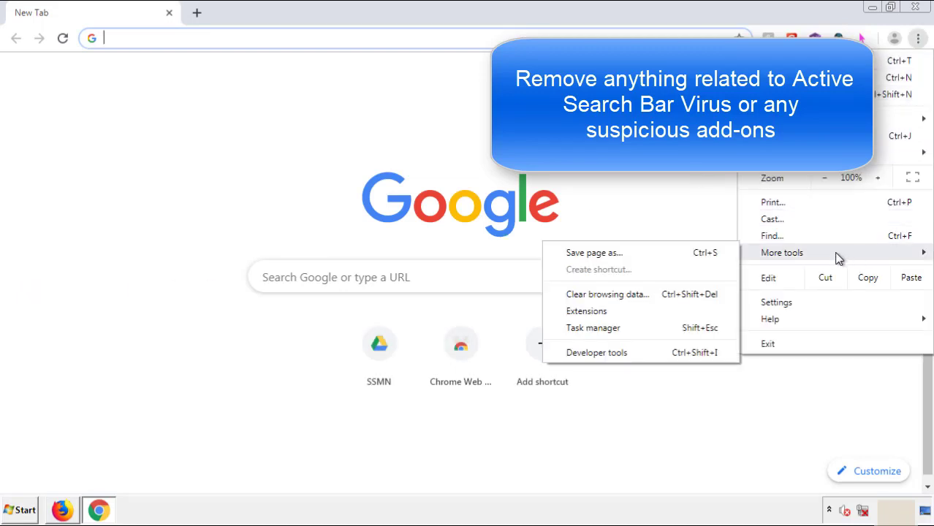
left_click(595, 310)
scroll(263, 244, "down", 6)
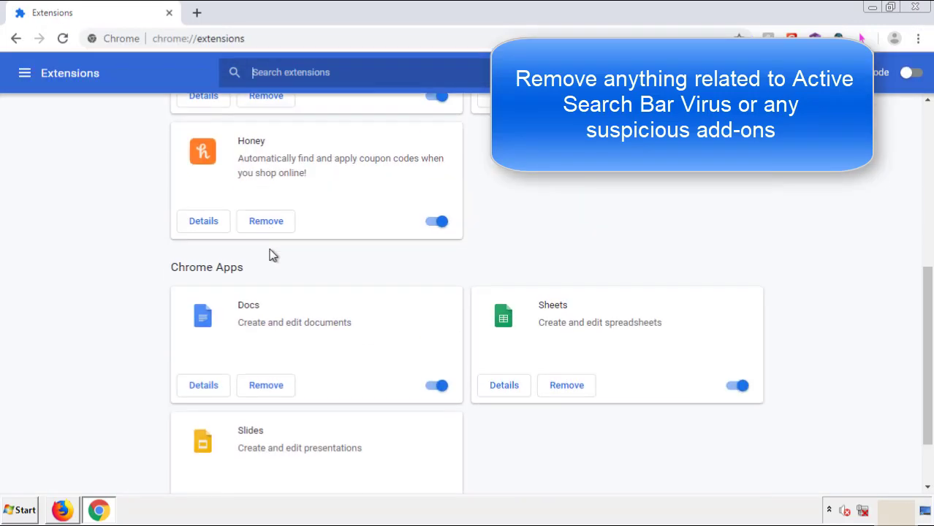
scroll(354, 266, "up", 6)
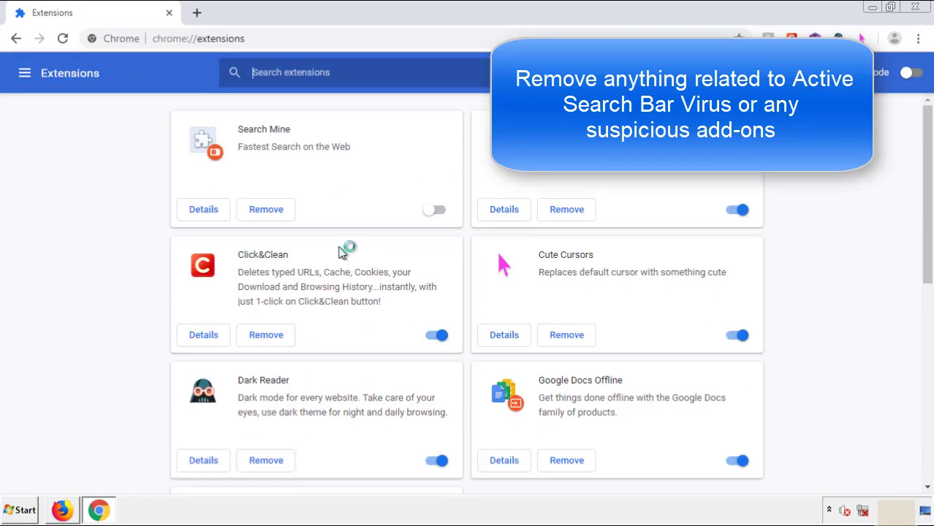
left_click(265, 213)
key("Return")
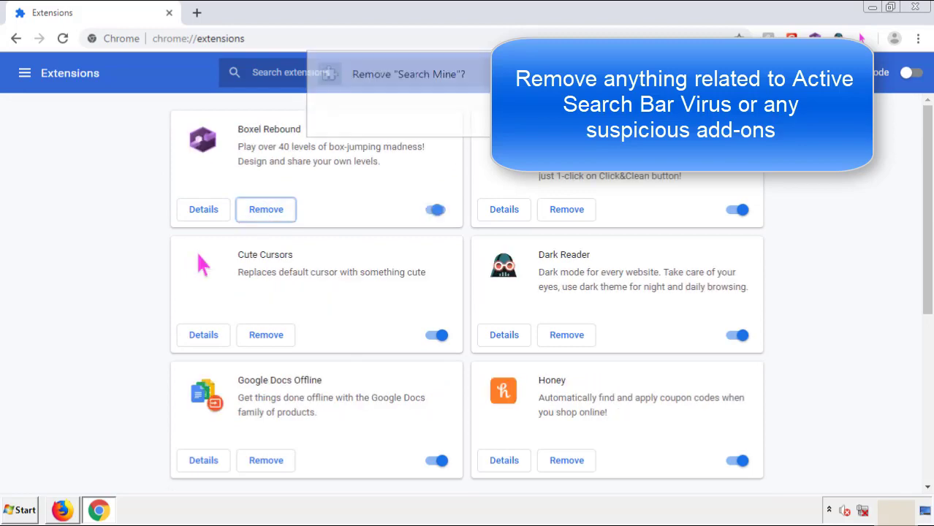
Step: Close Chrome and restart the computer from the Start menu's shutdown options
left_click(914, 6)
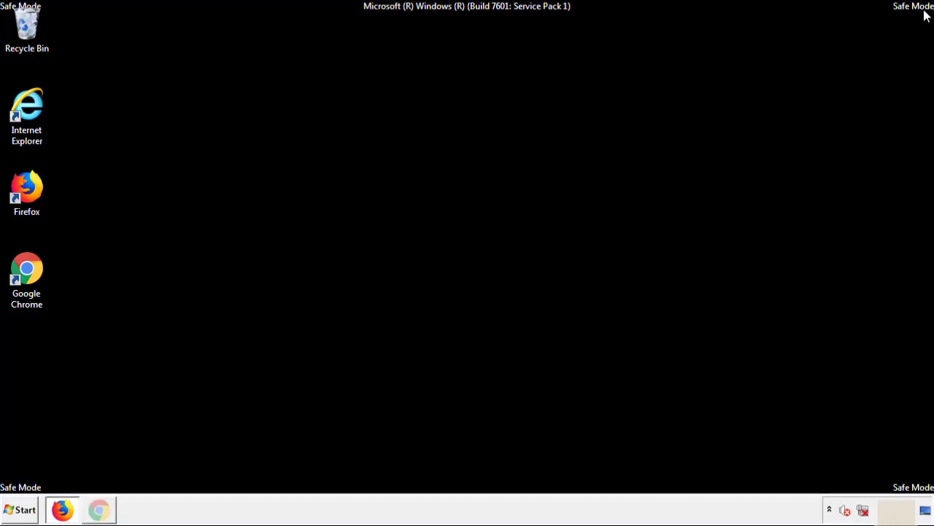
left_click(24, 512)
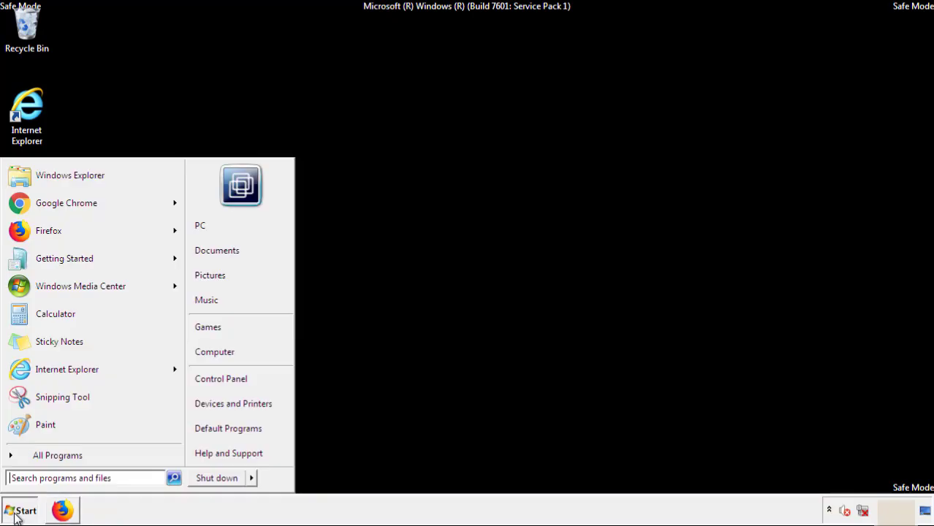
left_click(253, 479)
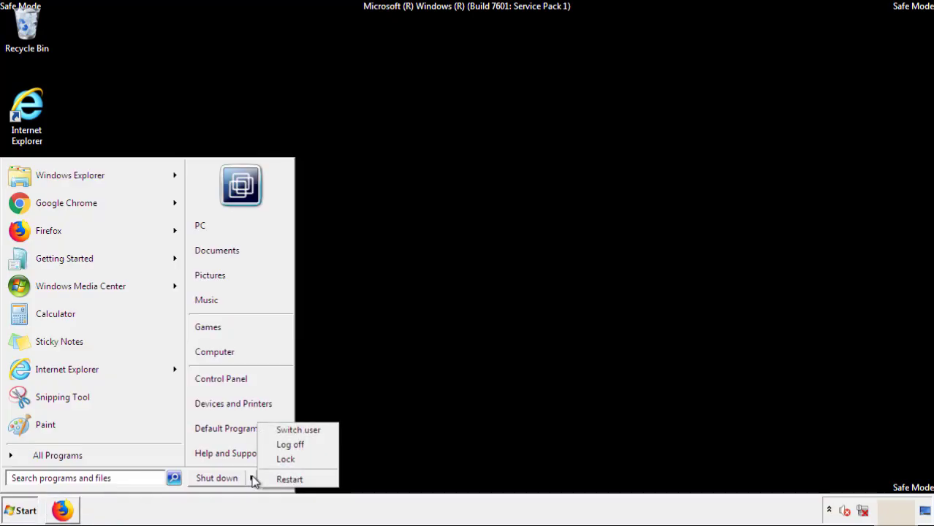
left_click(291, 478)
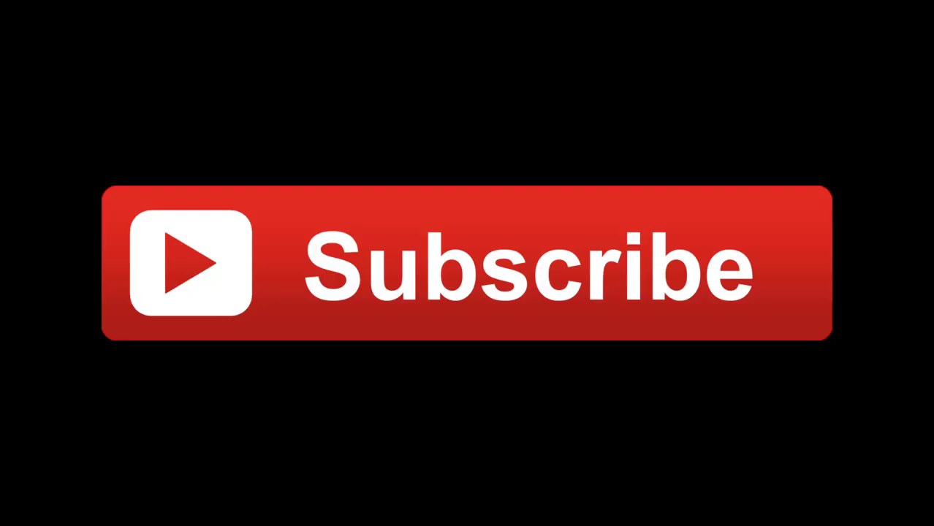